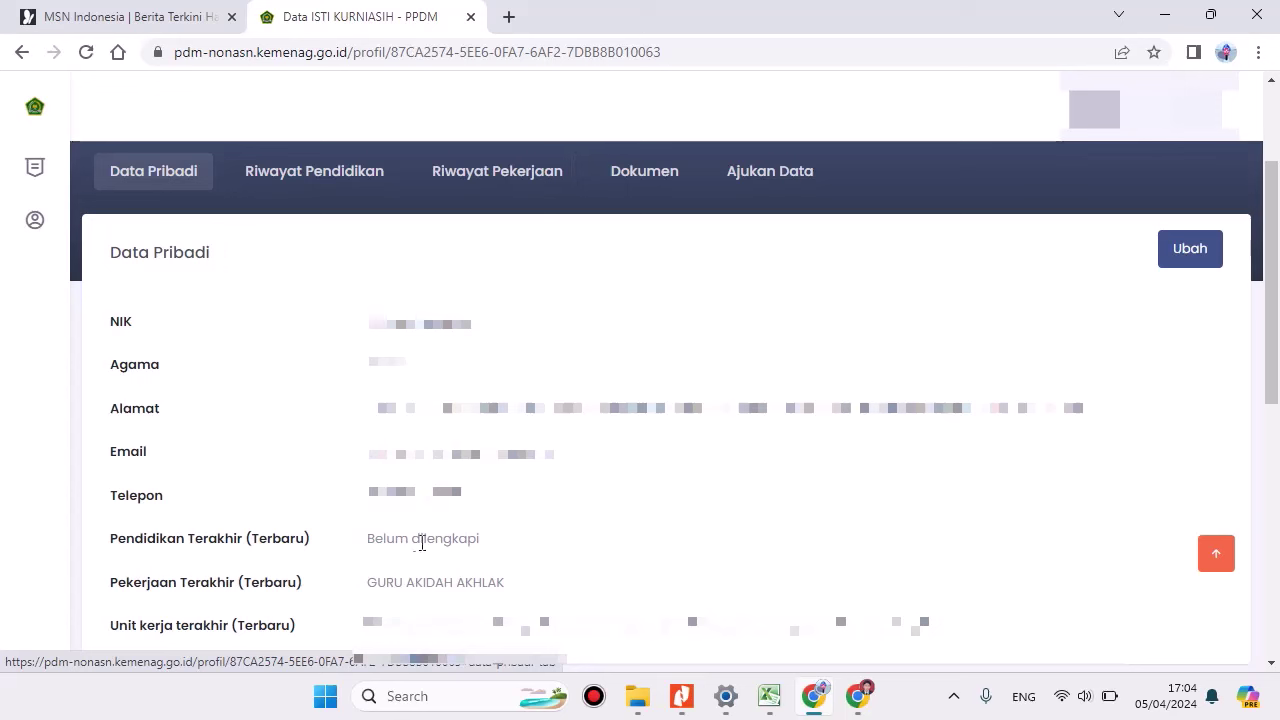
Compare the latest education and latest job fields in Data Pribadi with the education and employment history records.
{"action": "left_click_drag", "start_coordinate": [367, 540], "coordinate": [502, 546]}
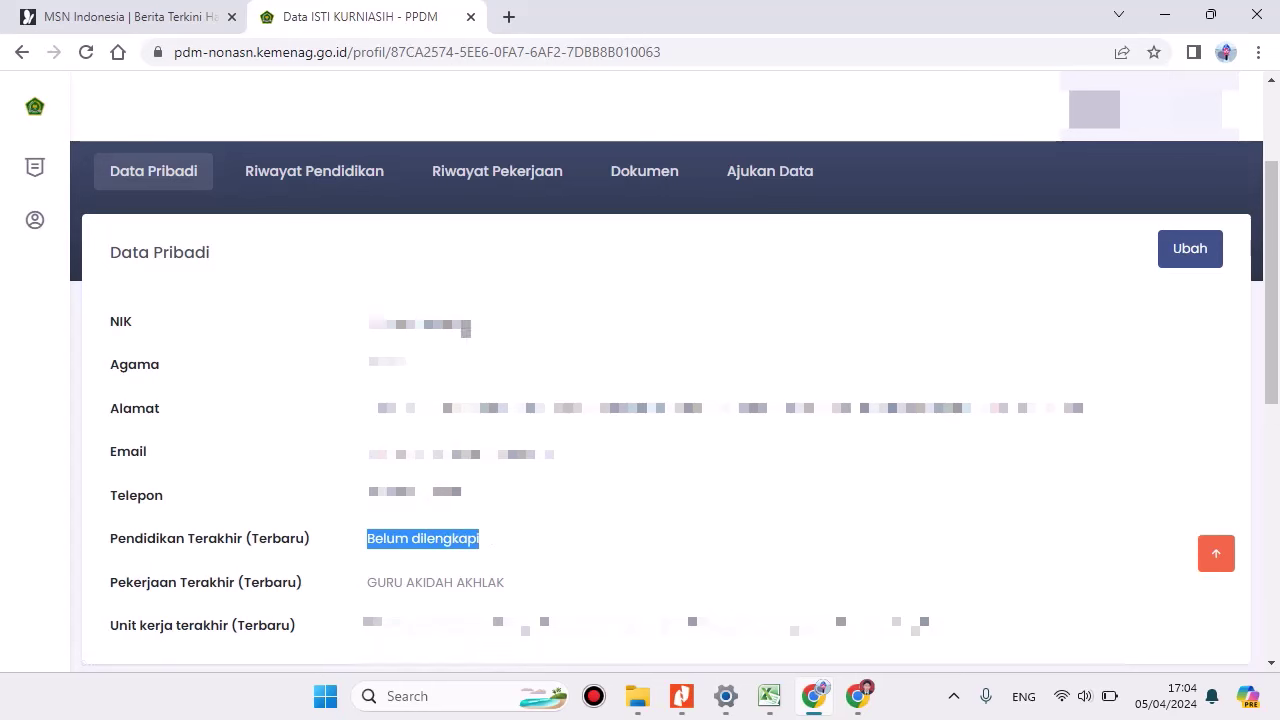
{"action": "left_click", "coordinate": [330, 172]}
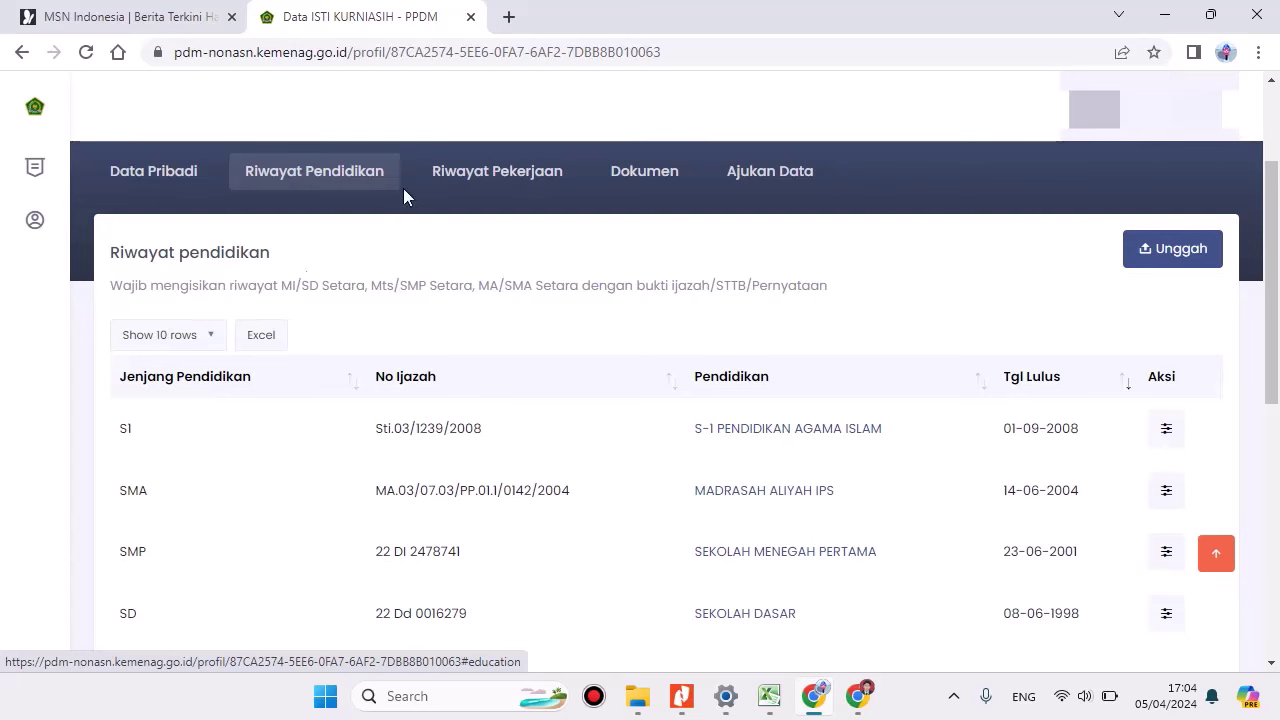
{"action": "left_click", "coordinate": [148, 172]}
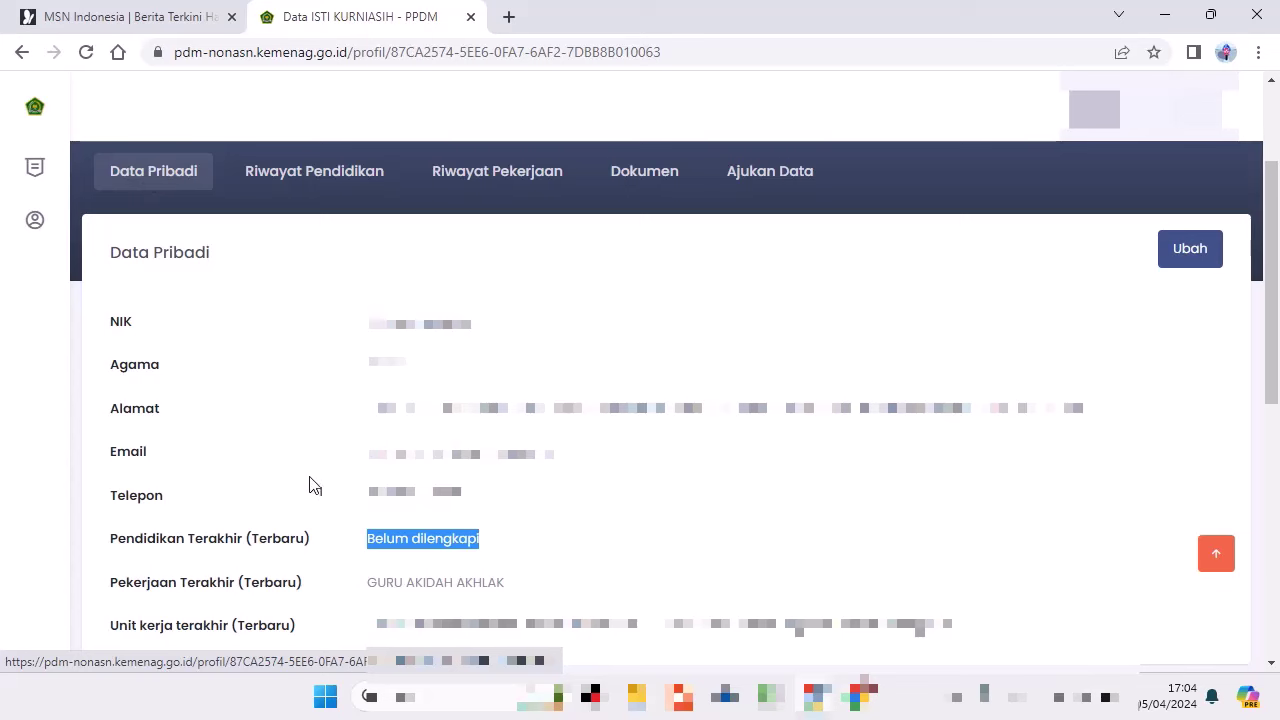
{"action": "left_click", "coordinate": [497, 180]}
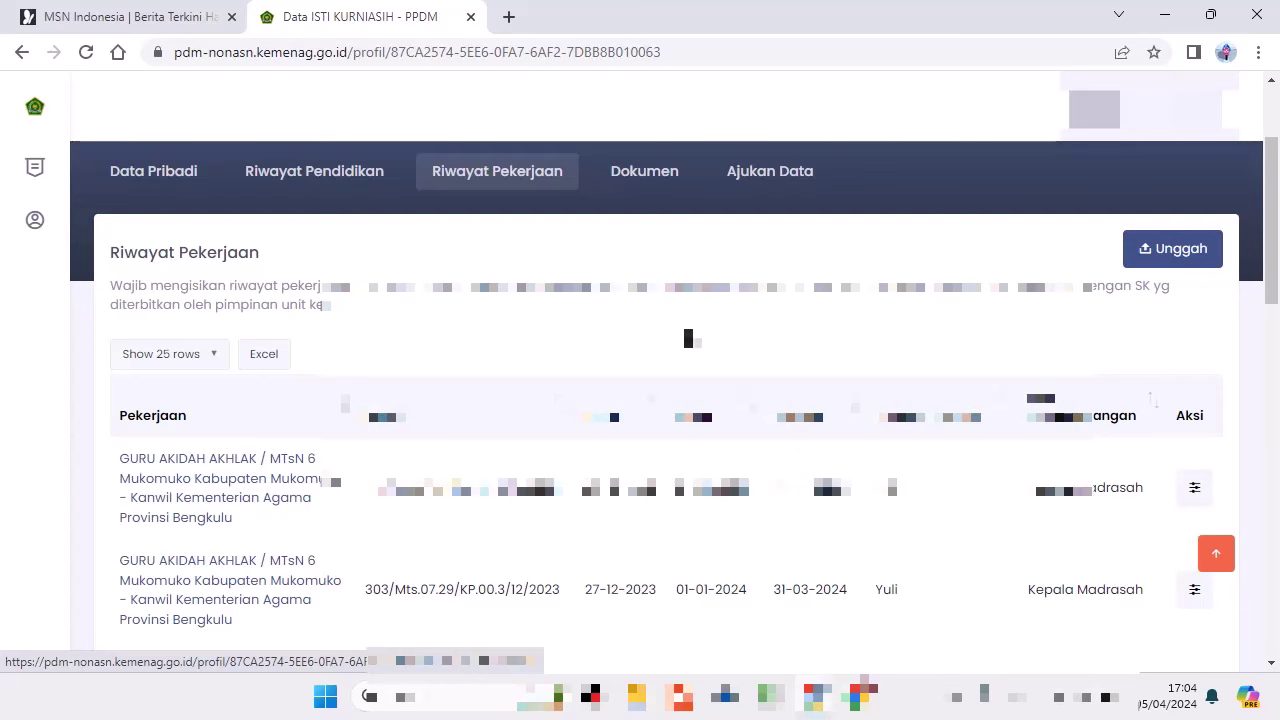
{"action": "left_click", "coordinate": [133, 186]}
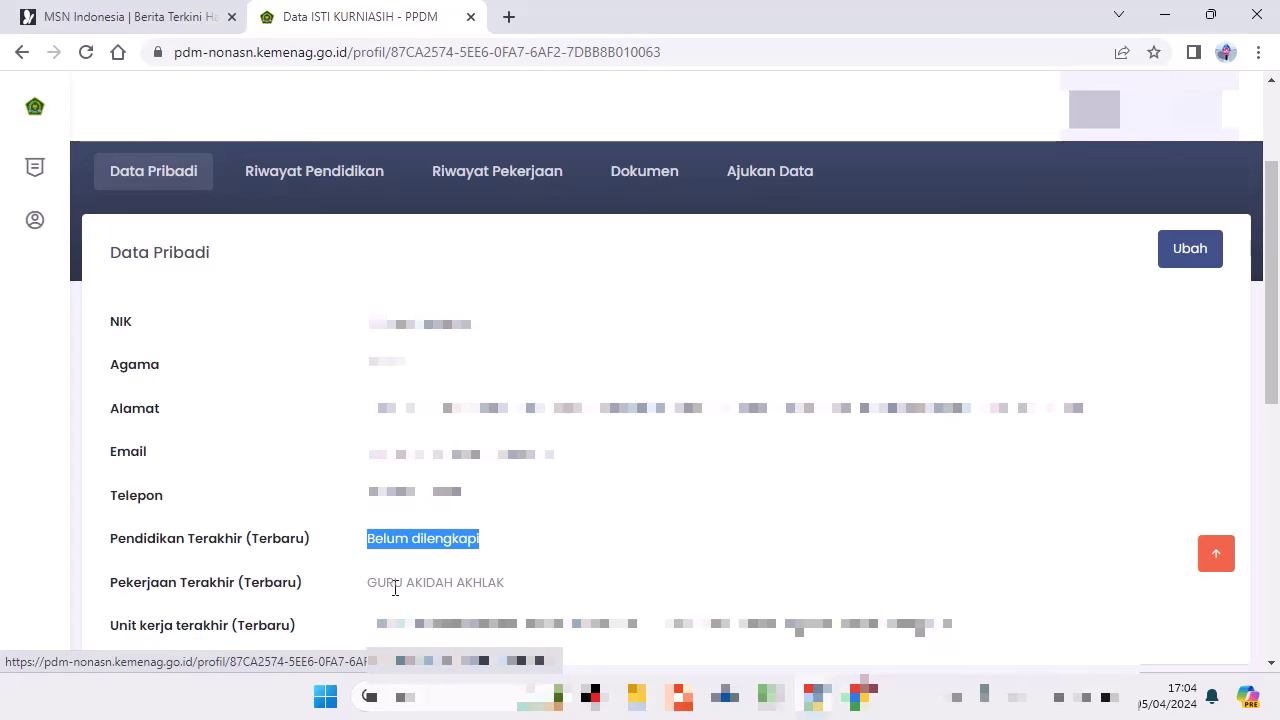
{"action": "left_click_drag", "start_coordinate": [390, 586], "coordinate": [671, 609]}
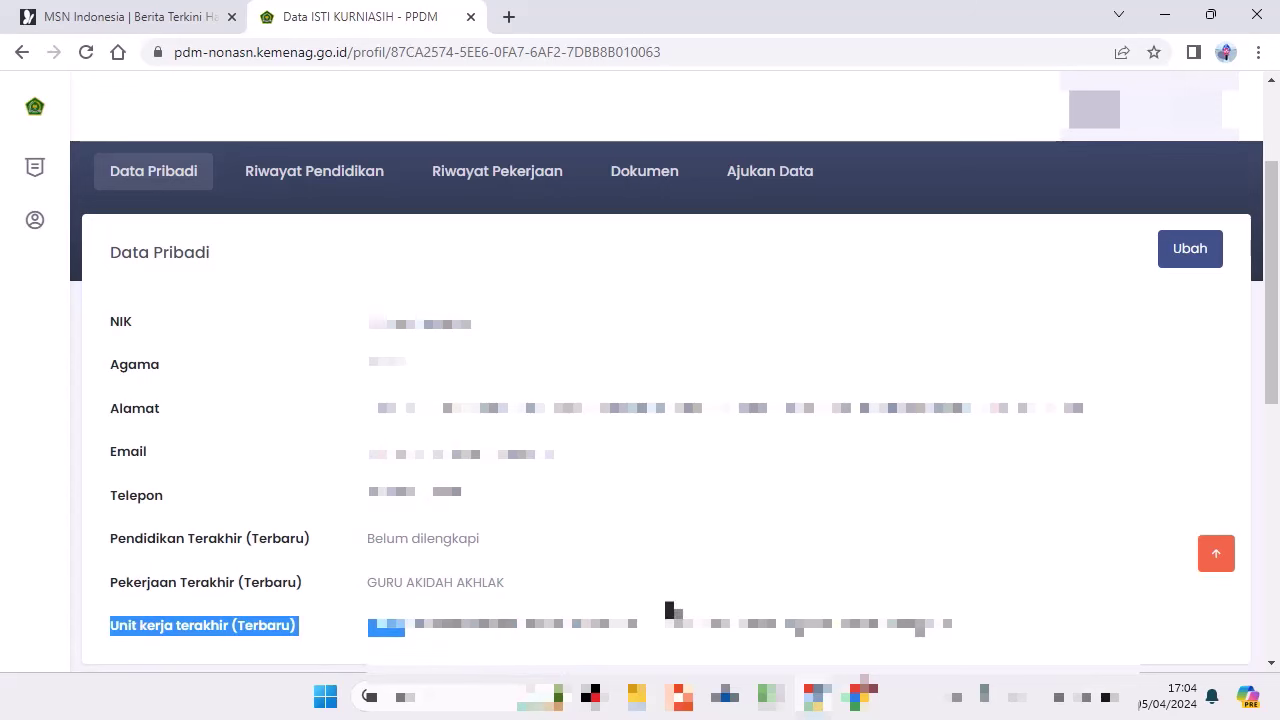
{"action": "left_click", "coordinate": [640, 591]}
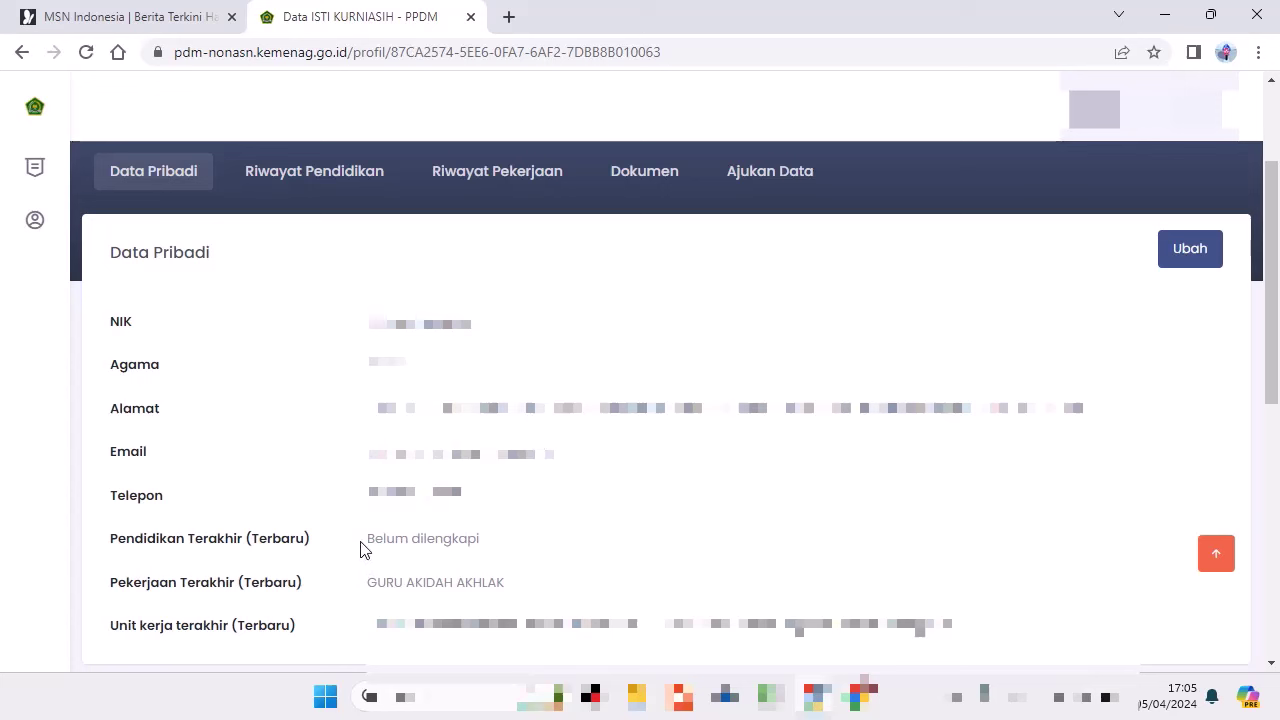
{"action": "left_click_drag", "start_coordinate": [363, 546], "coordinate": [484, 530]}
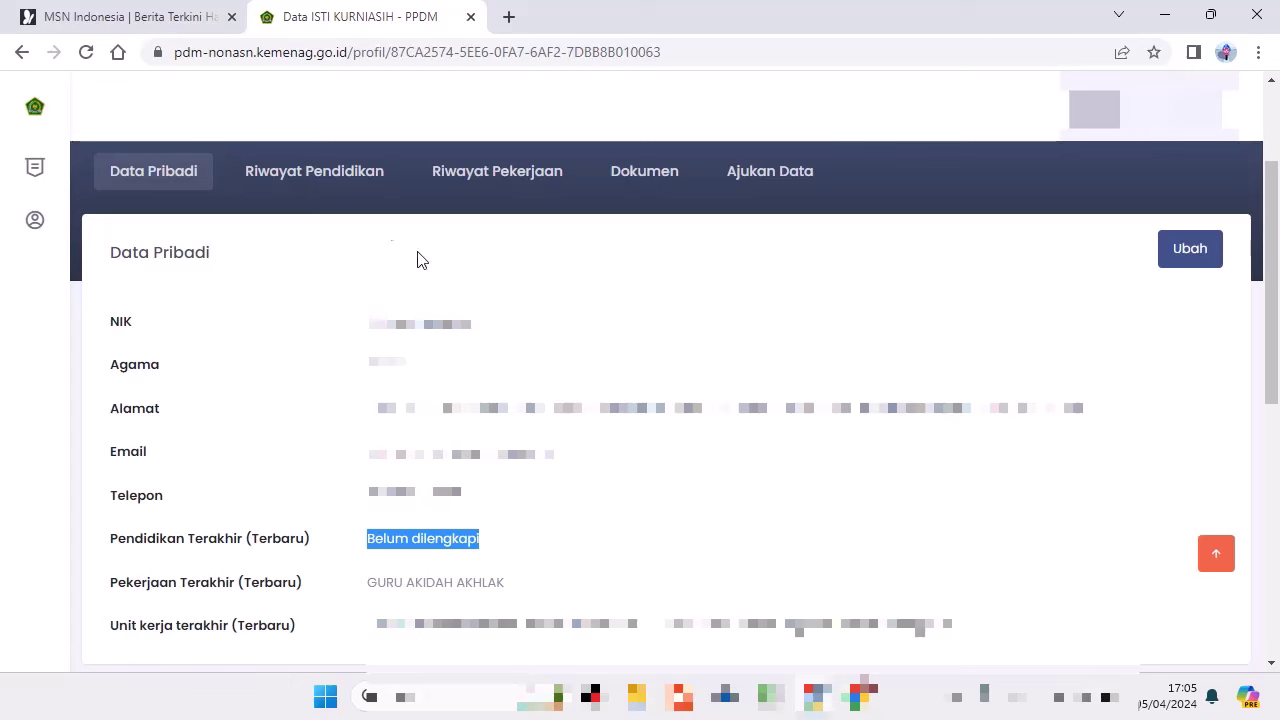
Copy the diploma number of the S1 record in the education history.
{"action": "left_click", "coordinate": [325, 180]}
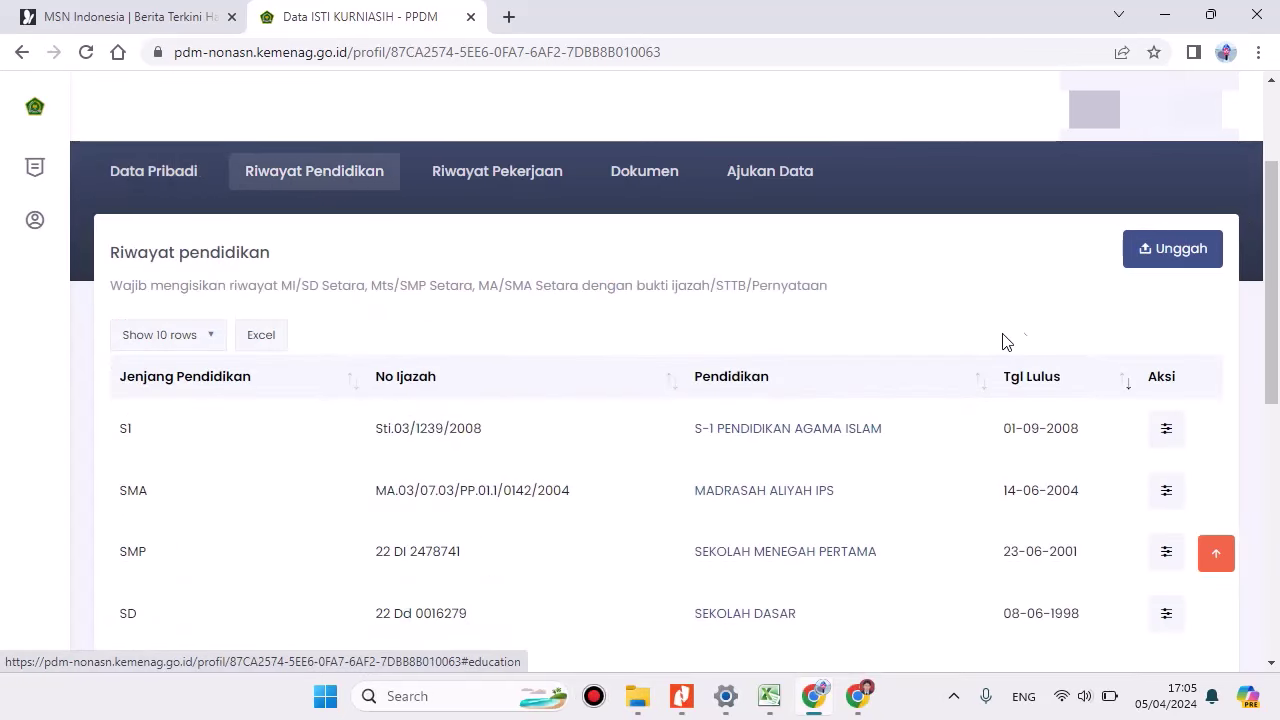
{"action": "double_click", "coordinate": [122, 429]}
{"action": "left_click", "coordinate": [516, 432]}
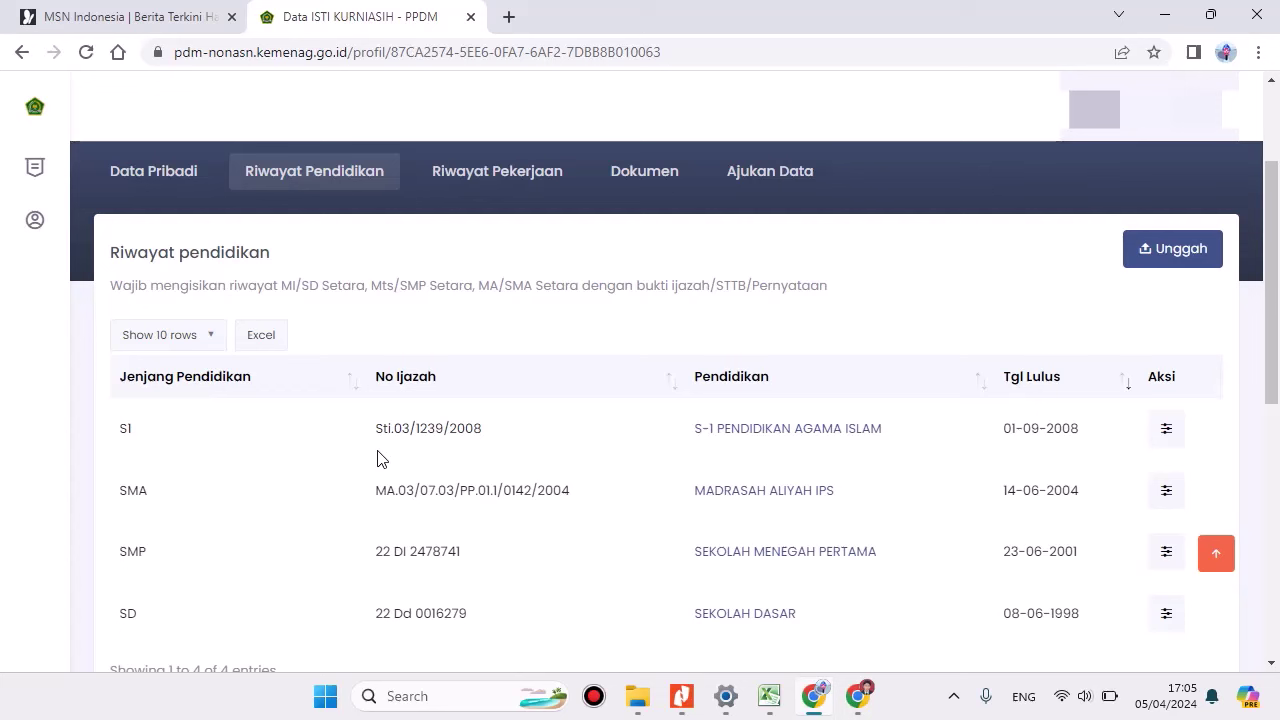
{"action": "left_click_drag", "start_coordinate": [495, 430], "coordinate": [370, 451]}
{"action": "right_click", "coordinate": [398, 428]}
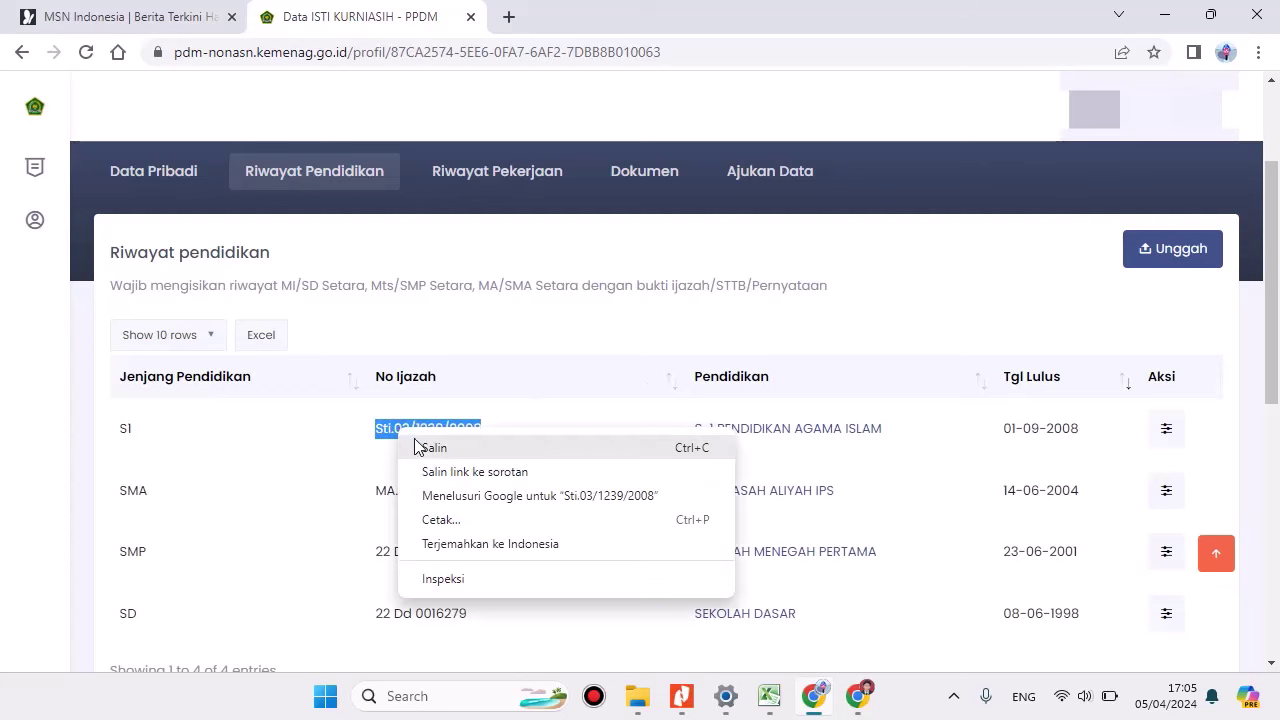
{"action": "left_click", "coordinate": [420, 447]}
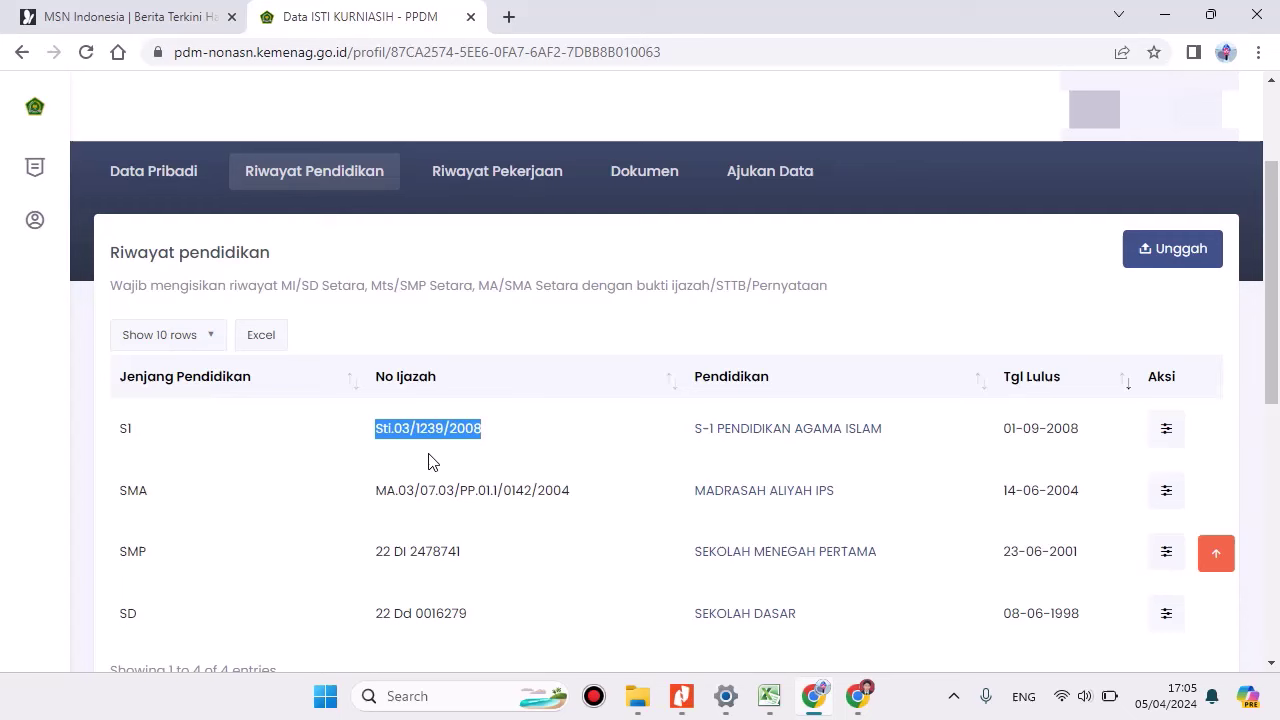
Fill in a new education record with Diploma-1 Setara, the copied diploma number, S-1 PENDIDIKAN AGAMA ISLAM, STAIN BENGKULU and graduation date 15/08/2008.
{"action": "left_click", "coordinate": [1173, 258]}
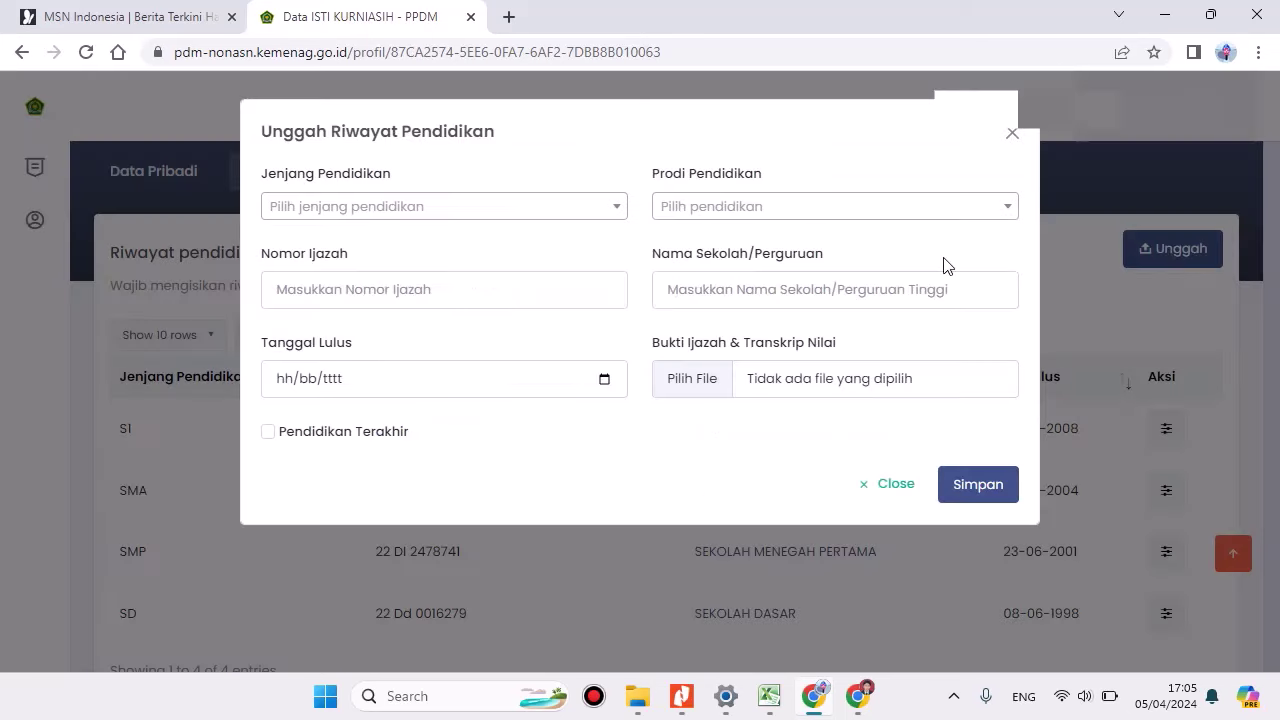
{"action": "left_click", "coordinate": [515, 212]}
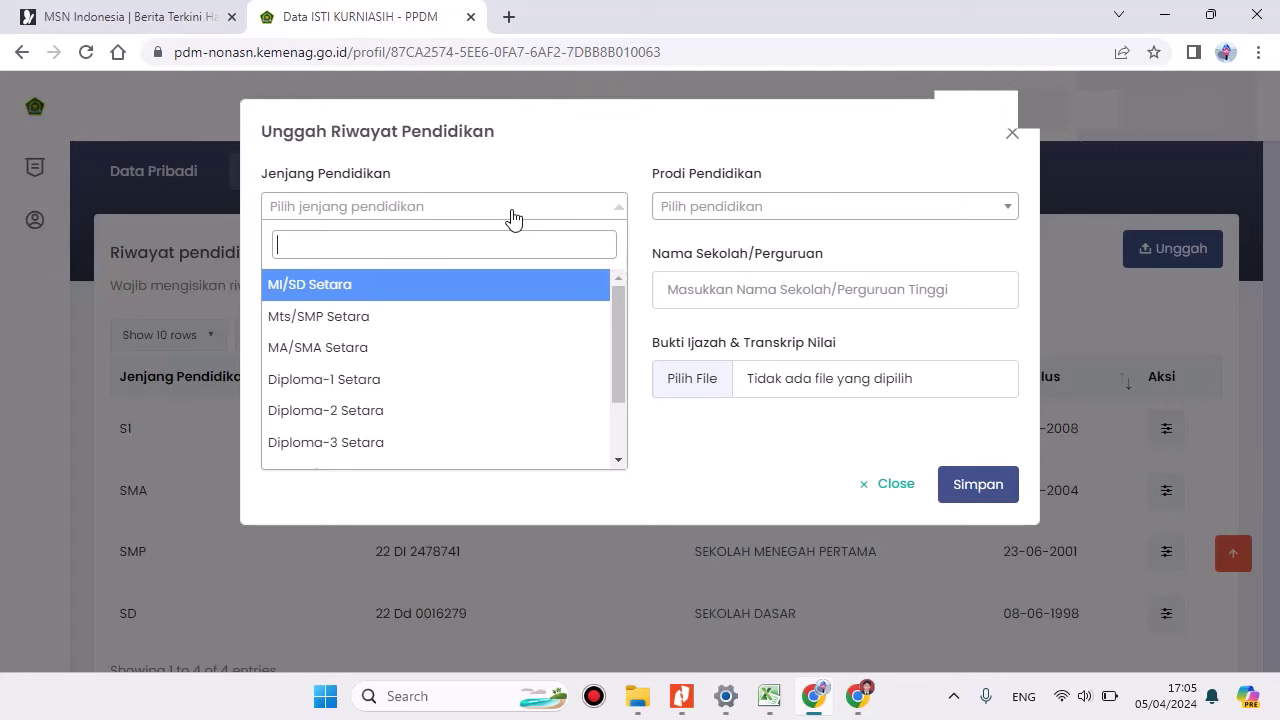
{"action": "left_click", "coordinate": [361, 389]}
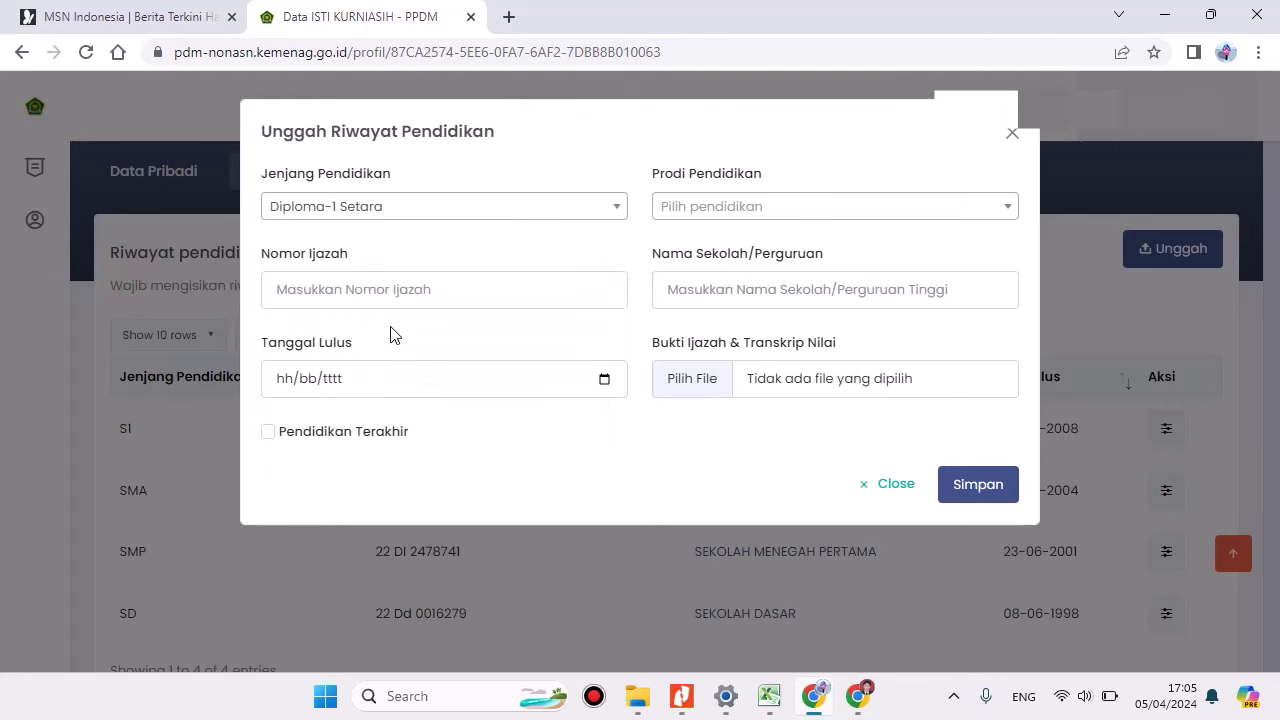
{"action": "left_click", "coordinate": [453, 289]}
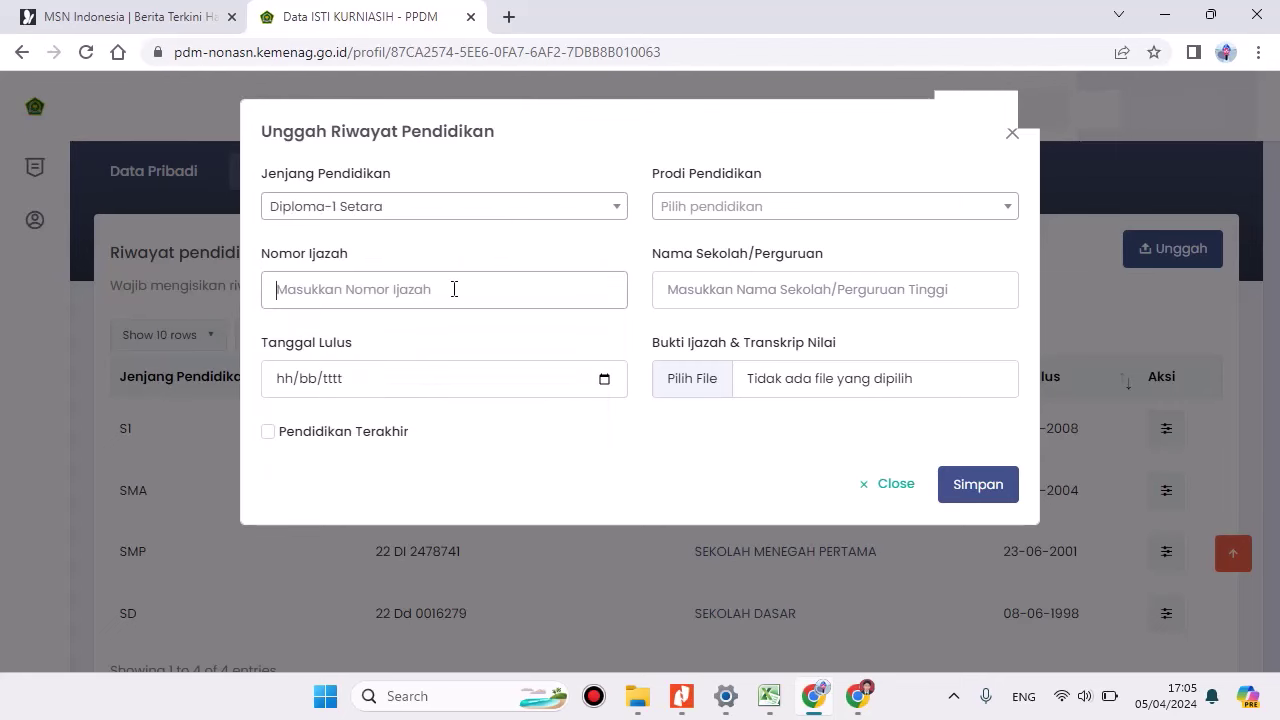
{"action": "key", "text": "ctrl+v"}
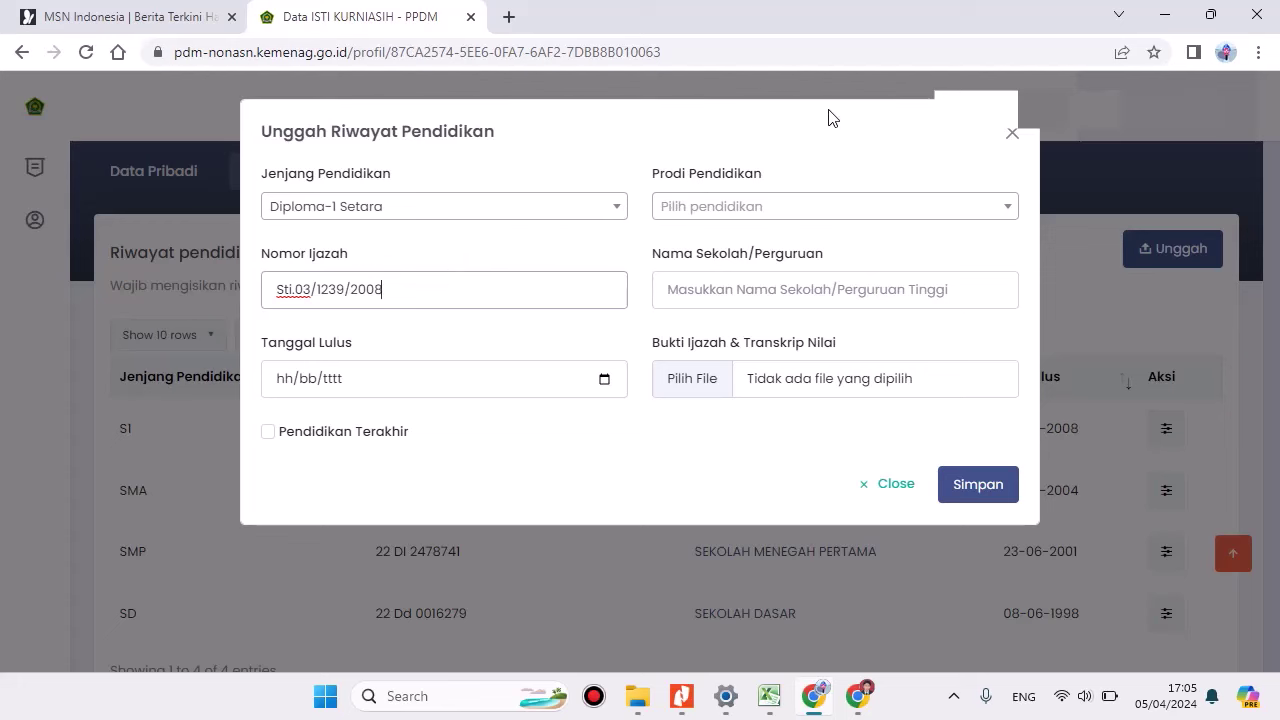
{"action": "left_click", "coordinate": [735, 208]}
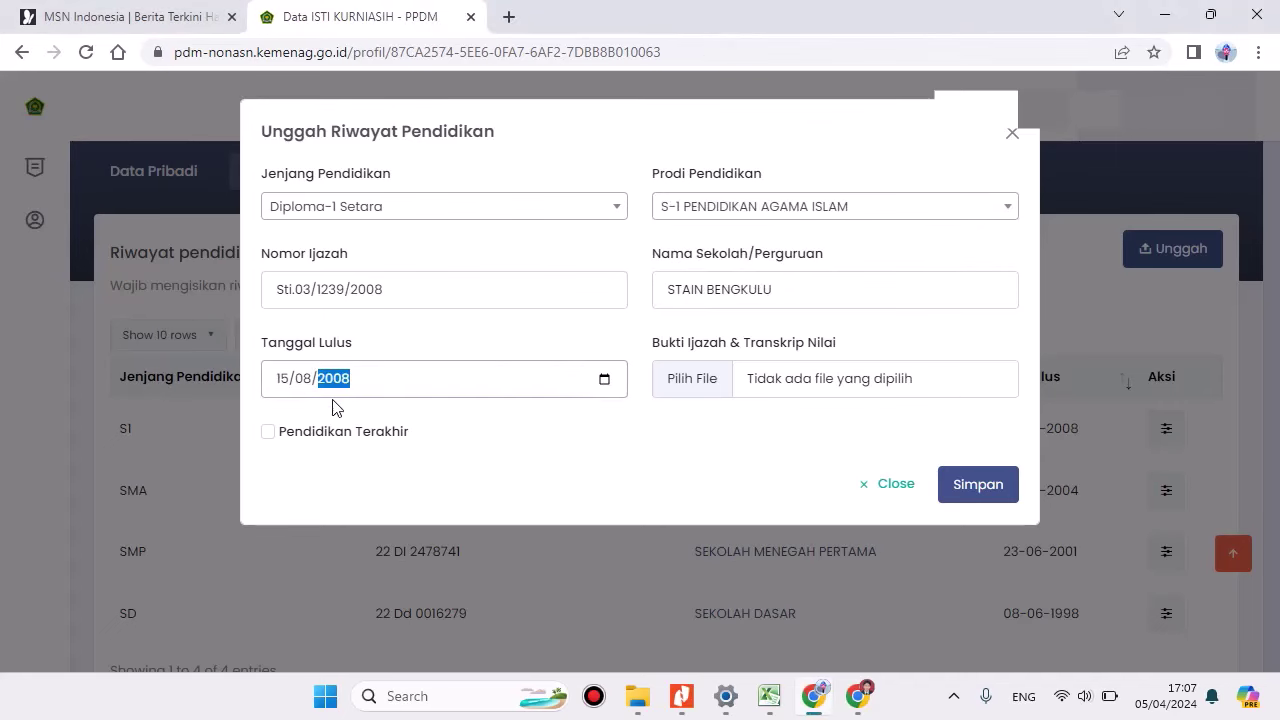
Attach the college (KULIAH) diploma PDF, save the record marked as Pendidikan Terakhir, and review the personal data.
{"action": "left_click", "coordinate": [683, 386]}
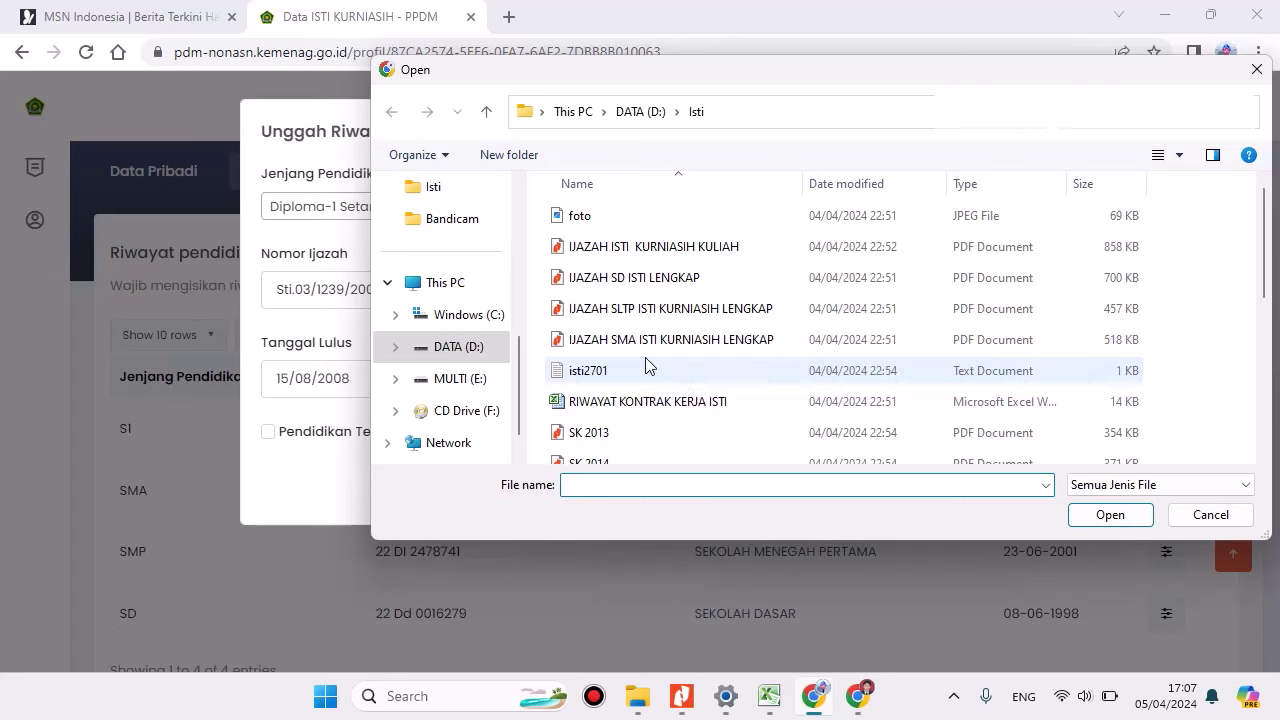
{"action": "left_click", "coordinate": [665, 250]}
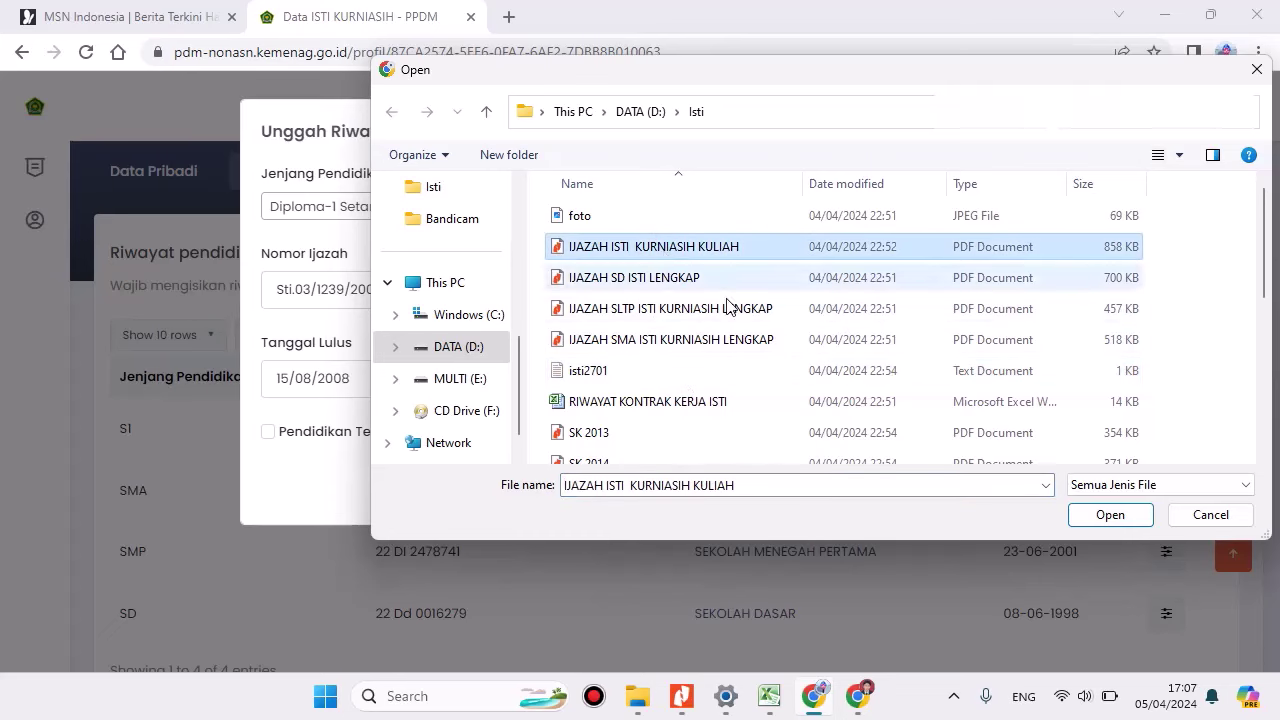
{"action": "left_click", "coordinate": [1091, 521]}
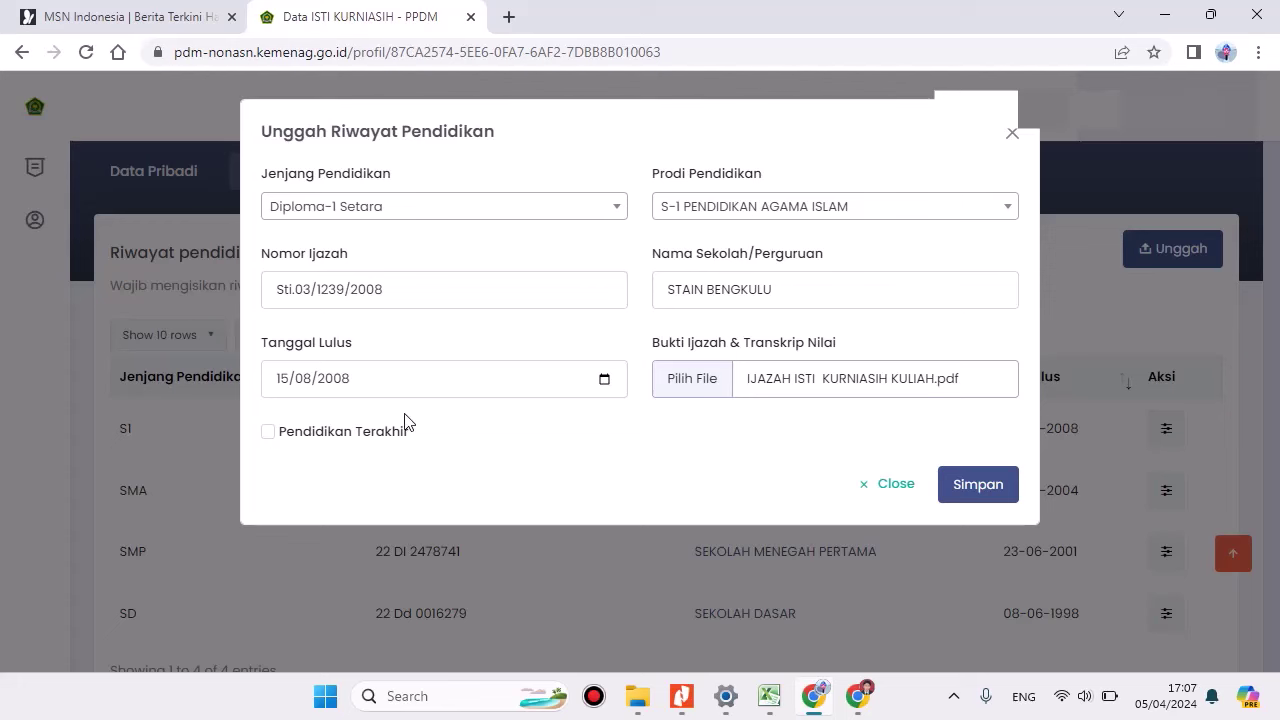
{"action": "left_click", "coordinate": [268, 432]}
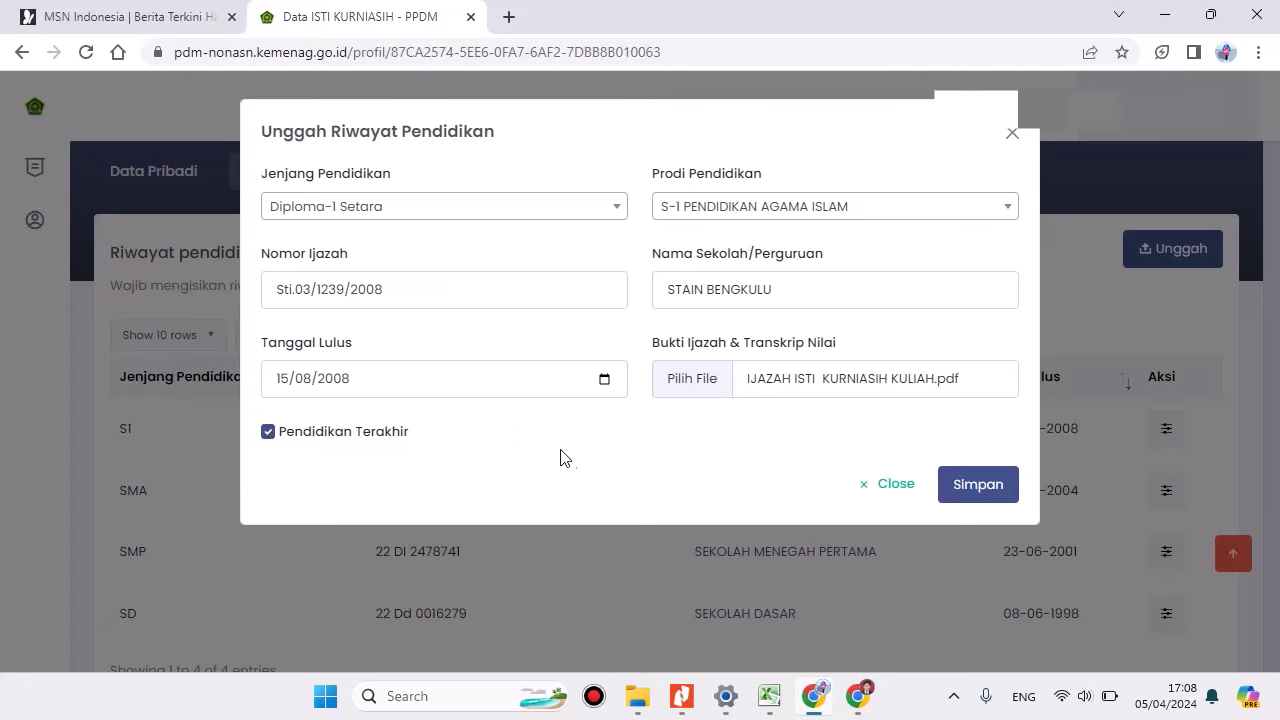
{"action": "left_click", "coordinate": [980, 485]}
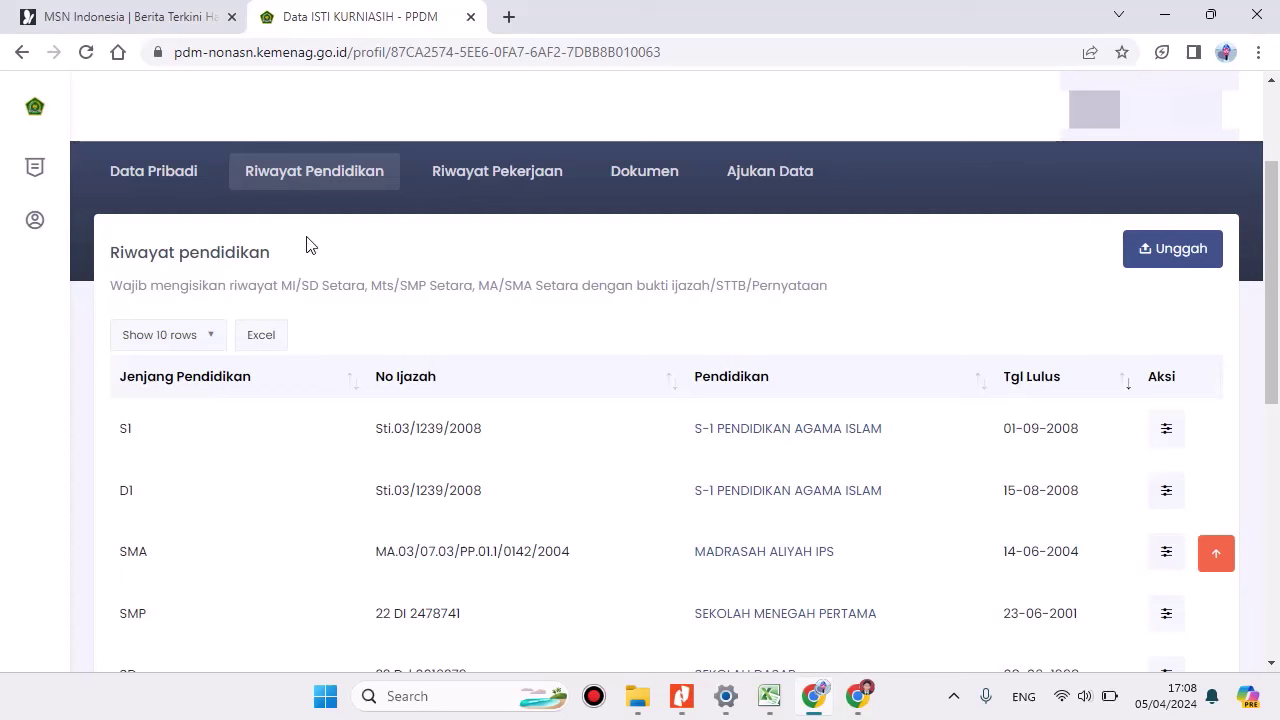
{"action": "left_click", "coordinate": [171, 181]}
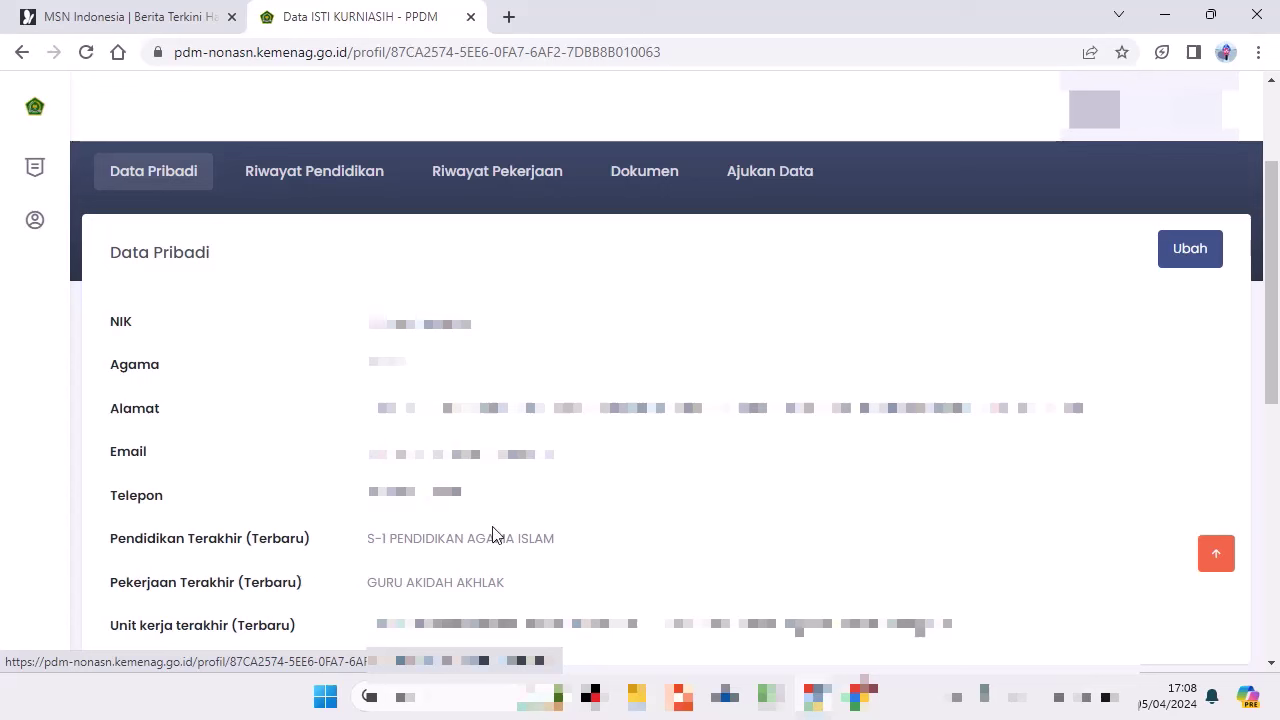
Delete the D1 record dated 15-08-2008 from the education history.
{"action": "left_click", "coordinate": [308, 188]}
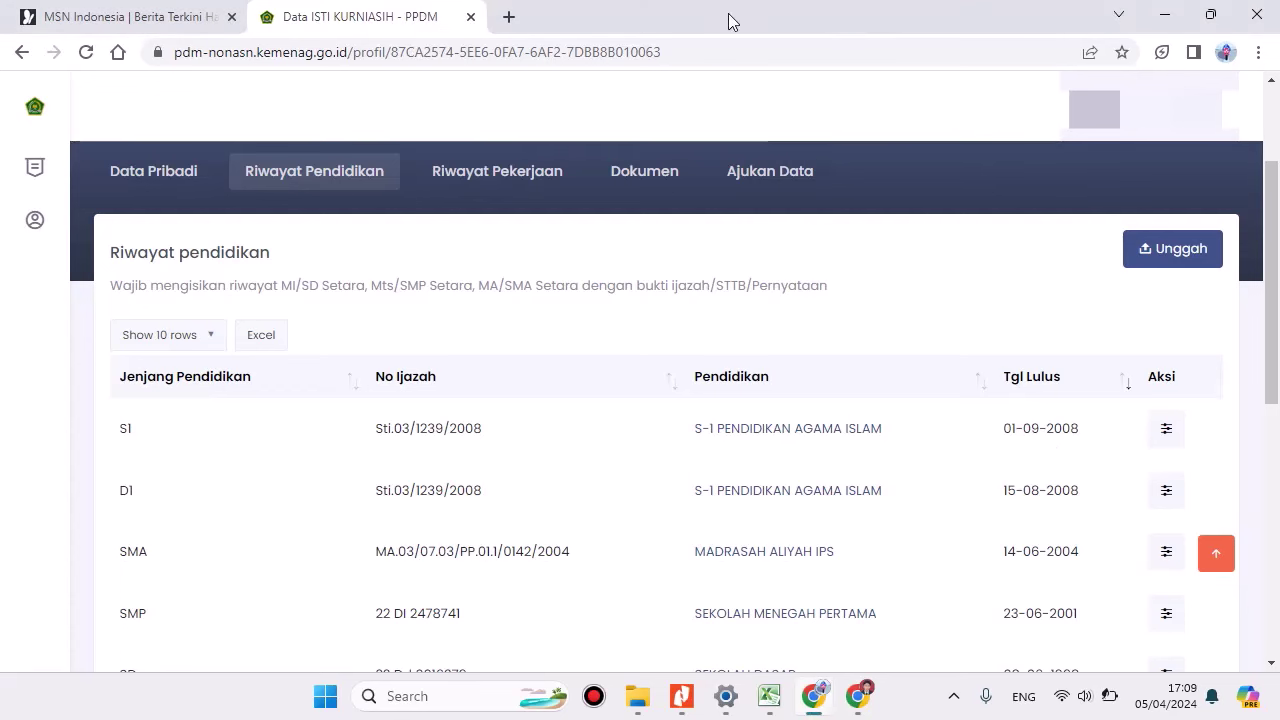
{"action": "left_click", "coordinate": [1166, 490]}
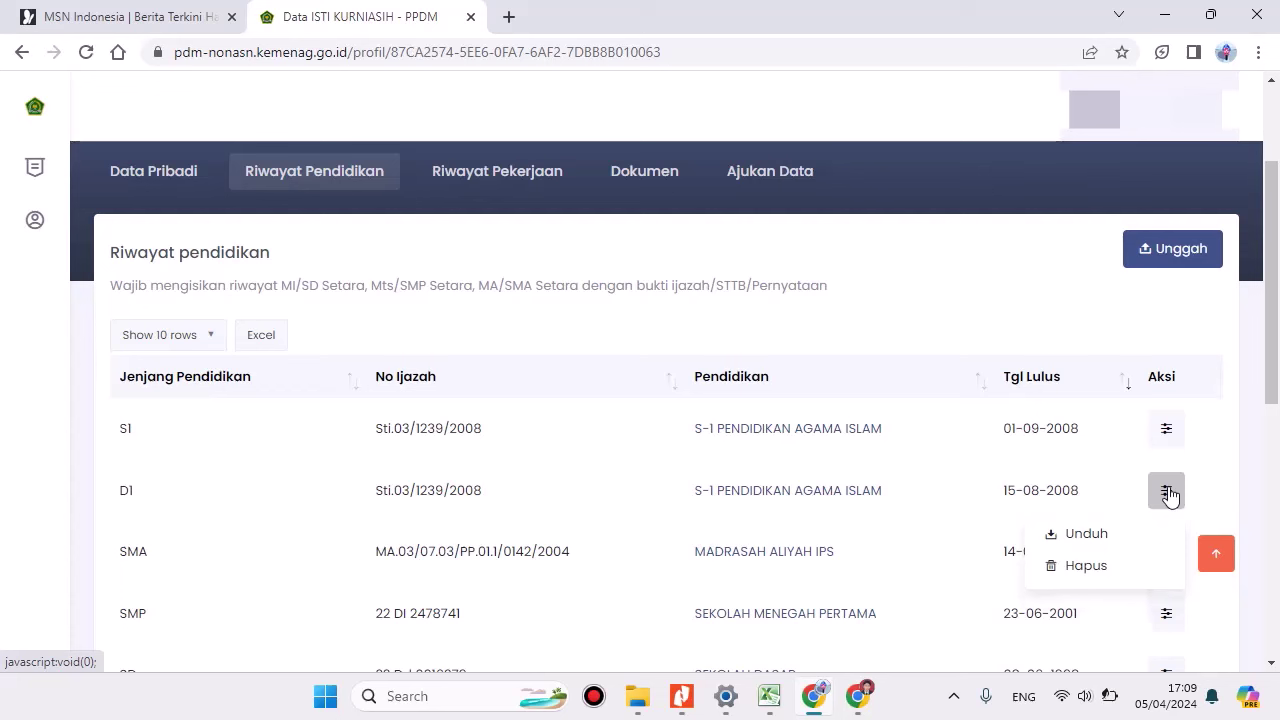
{"action": "left_click", "coordinate": [1075, 567]}
{"action": "left_click", "coordinate": [594, 484]}
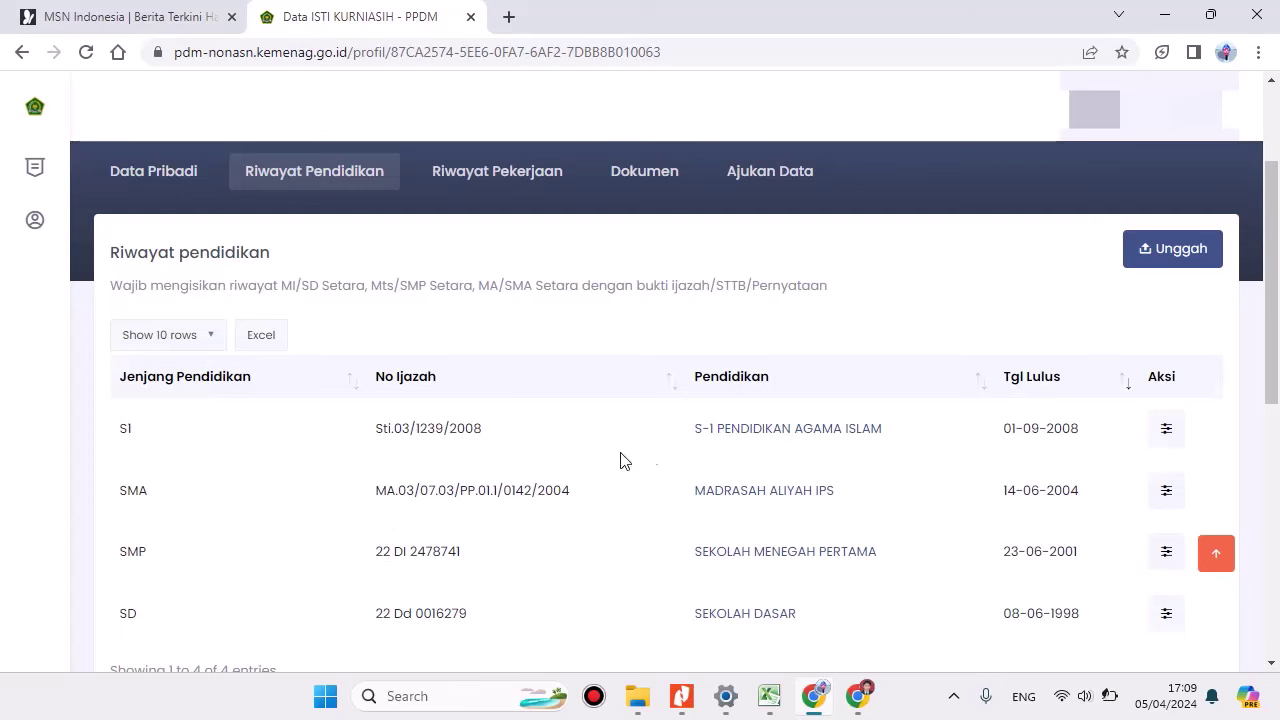
Check the Pendidikan Terakhir (Terbaru) field in the personal data.
{"action": "scroll", "coordinate": [443, 491], "scroll_direction": "down", "scroll_amount": 1}
{"action": "scroll", "coordinate": [443, 491], "scroll_direction": "up", "scroll_amount": 2}
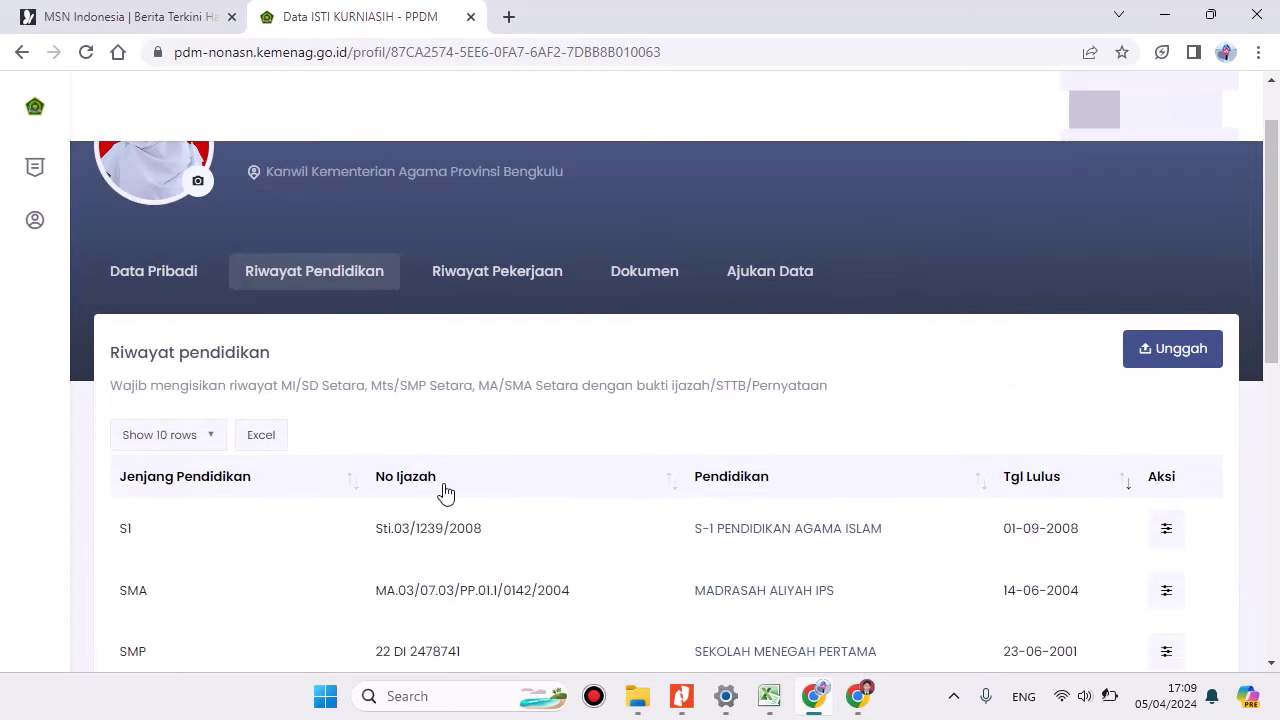
{"action": "left_click", "coordinate": [165, 278]}
{"action": "scroll", "coordinate": [170, 285], "scroll_direction": "down", "scroll_amount": 1}
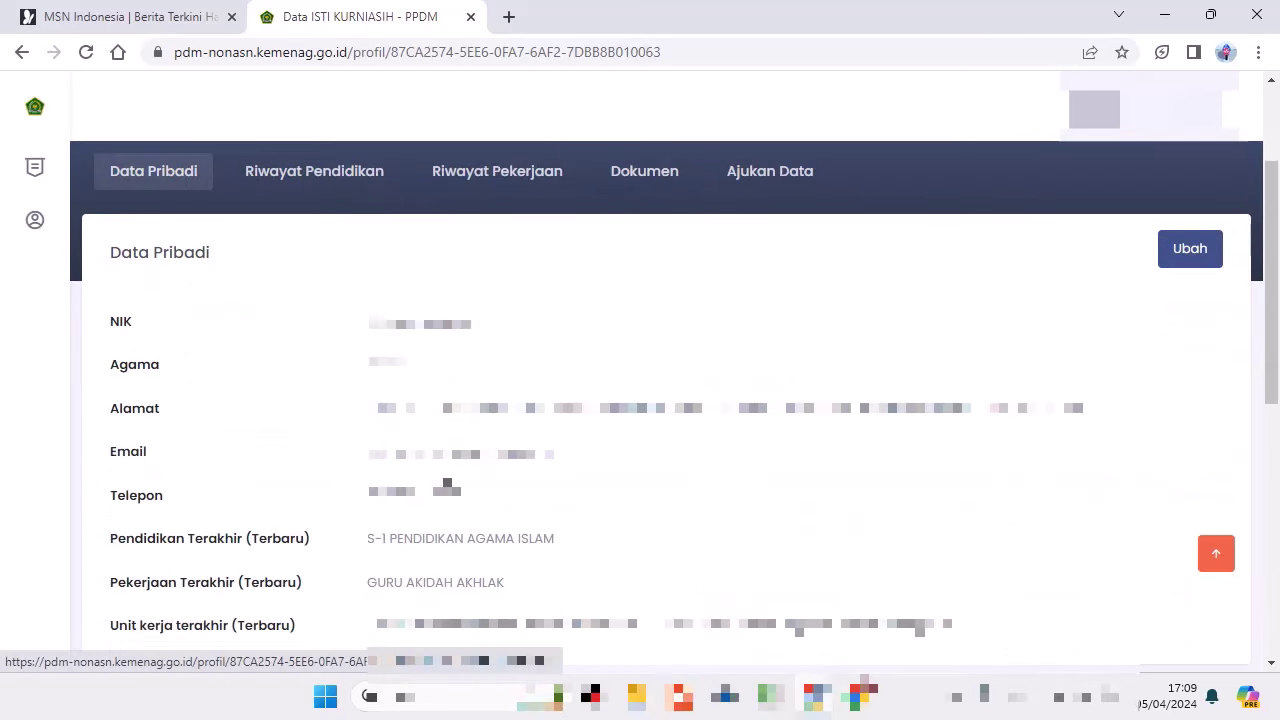